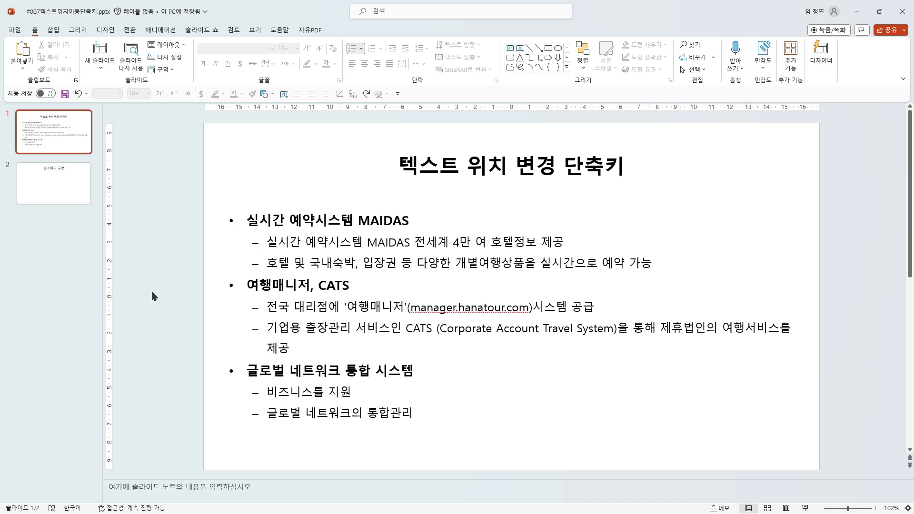
drag(248, 219, 426, 416)
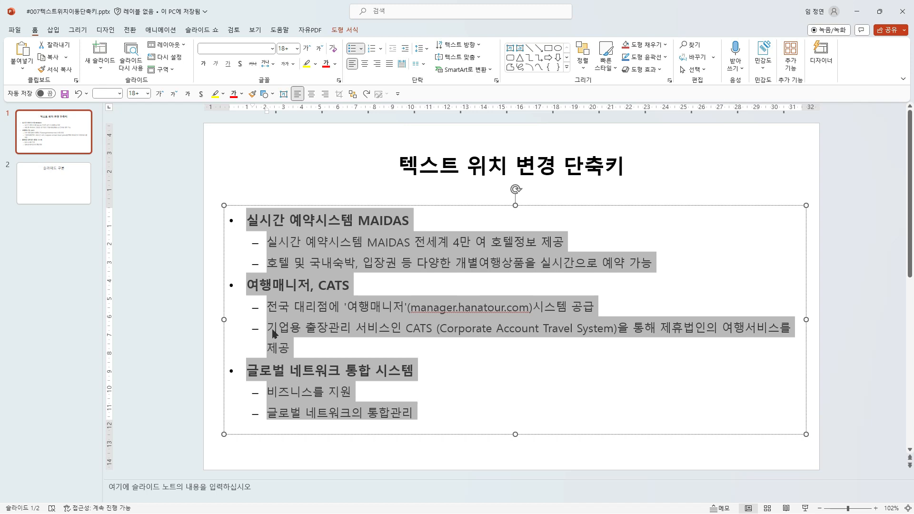
mouse_move(219, 174)
mouse_down()
mouse_move(233, 215)
mouse_move(223, 221)
mouse_up()
mouse_move(334, 145)
mouse_down()
mouse_move(340, 368)
mouse_move(370, 320)
mouse_up()
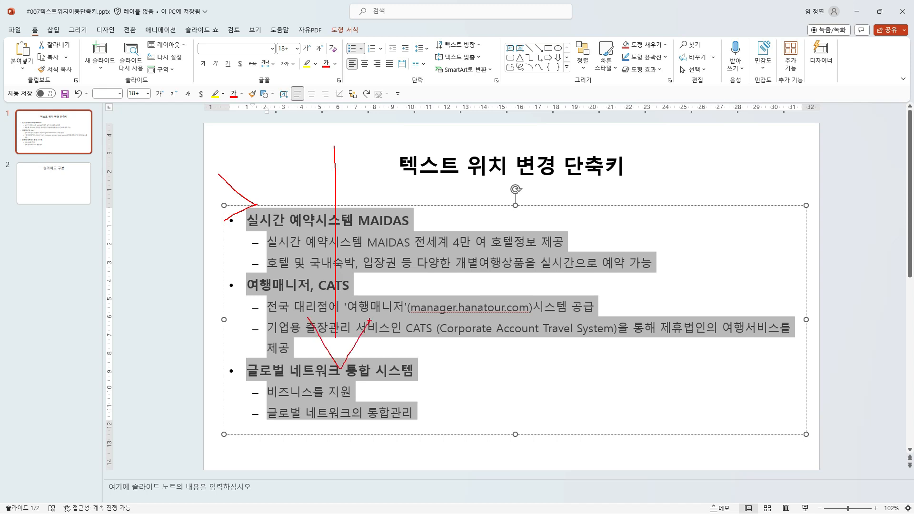
mouse_move(405, 320)
mouse_down()
mouse_move(412, 406)
mouse_move(440, 392)
mouse_up()
key(Escape)
click(288, 380)
click(247, 372)
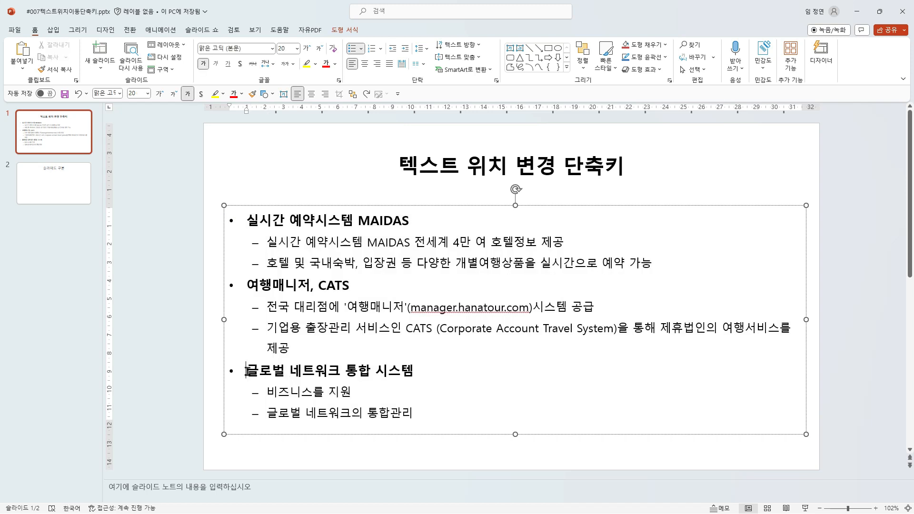
drag(248, 370, 420, 414)
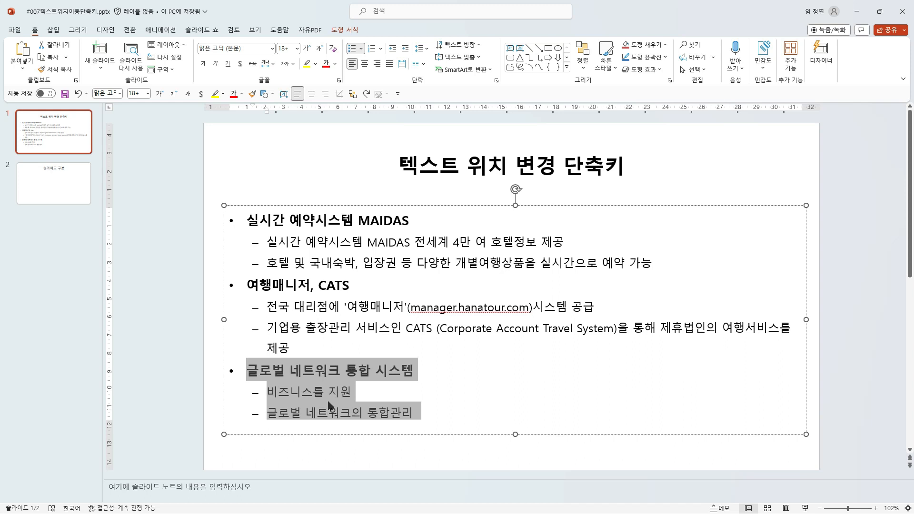
mouse_move(281, 395)
mouse_down()
mouse_move(253, 396)
mouse_move(200, 205)
mouse_move(229, 195)
mouse_move(222, 218)
mouse_up()
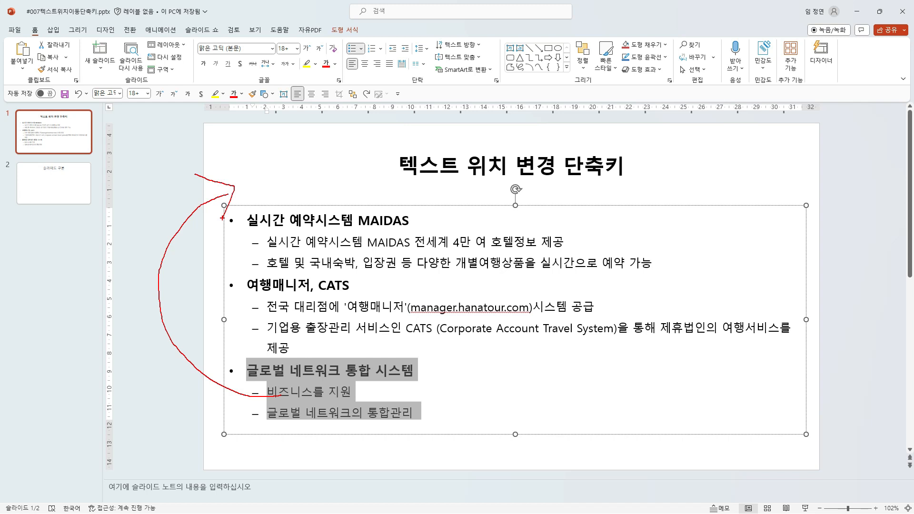
key(Escape)
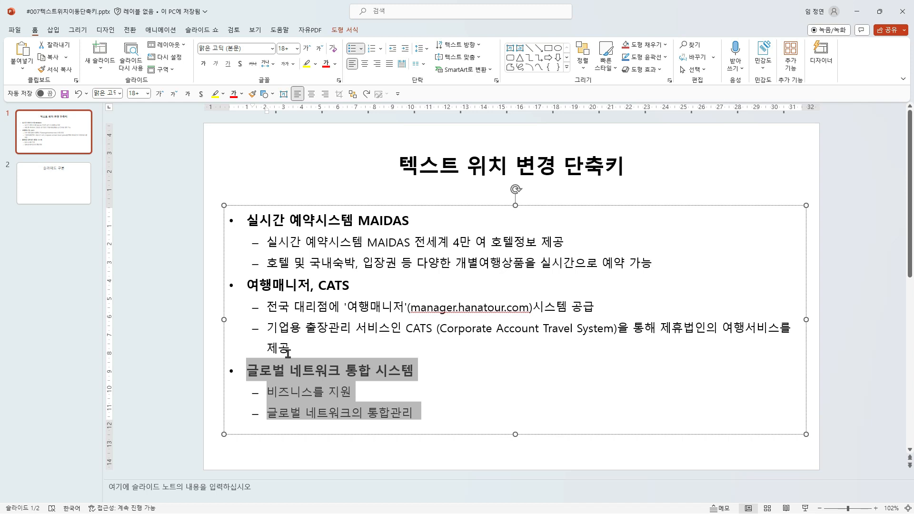
Step: Copy the "글로벌 네트워크 통합 시스템" heading with its two sub-items and delete them from the end of the list
click(246, 370)
drag(246, 371, 413, 414)
key(ctrl+c)
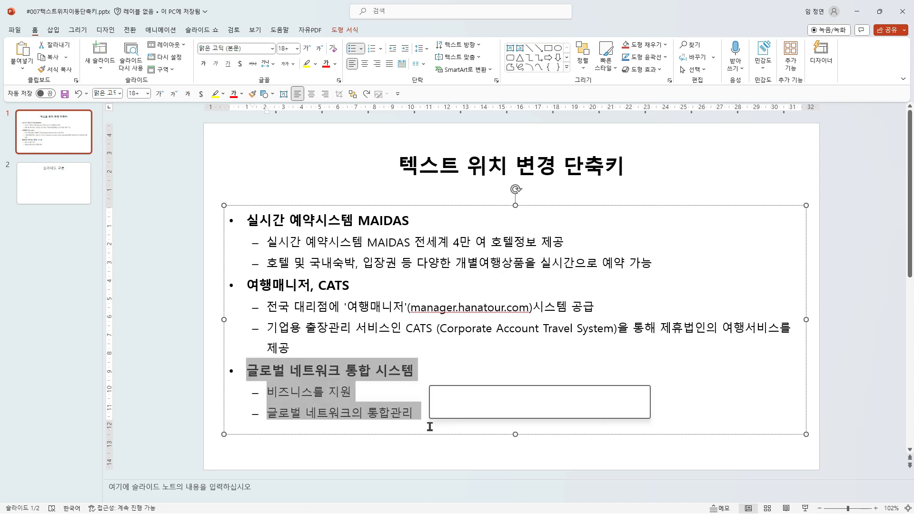
key(BackSpace)
key(BackSpace)
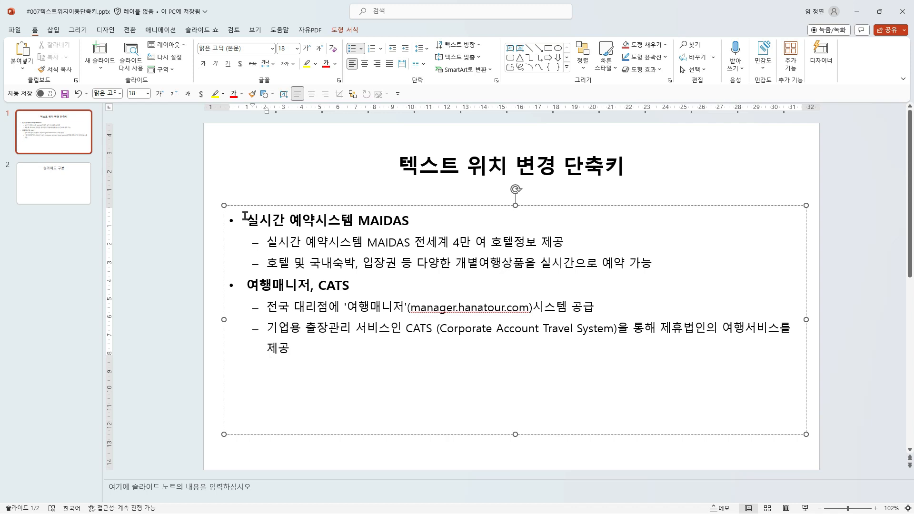
Step: Paste the copied section on a new line above "실시간 예약시스템 MAIDAS" and remove the leftover empty bullet
click(245, 219)
key(Return)
key(Up)
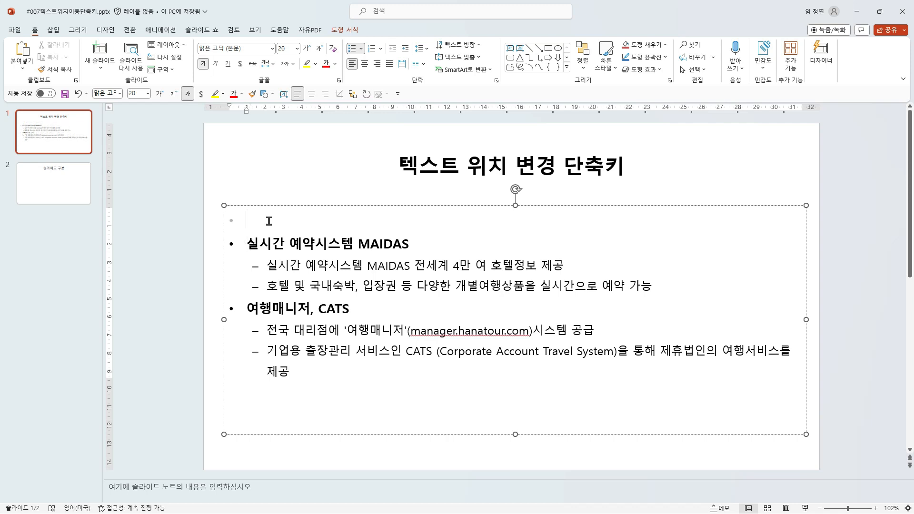
key(ctrl+v)
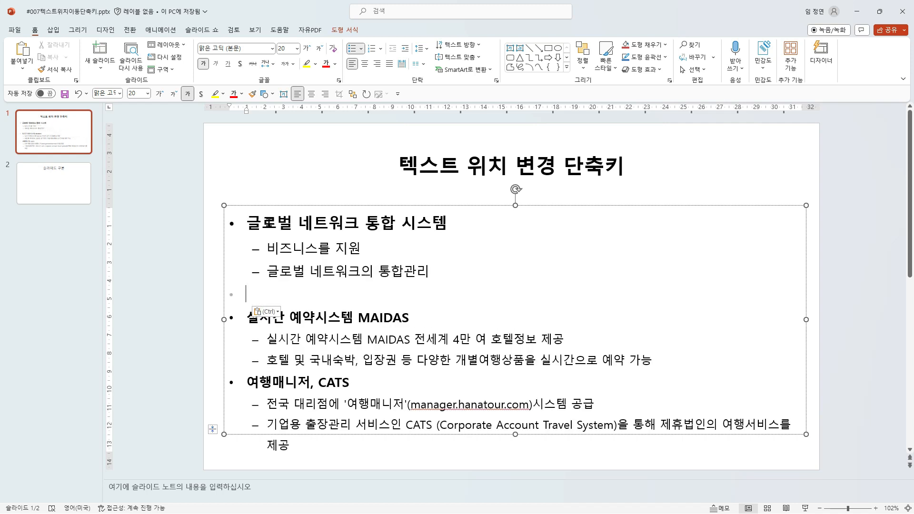
key(Delete)
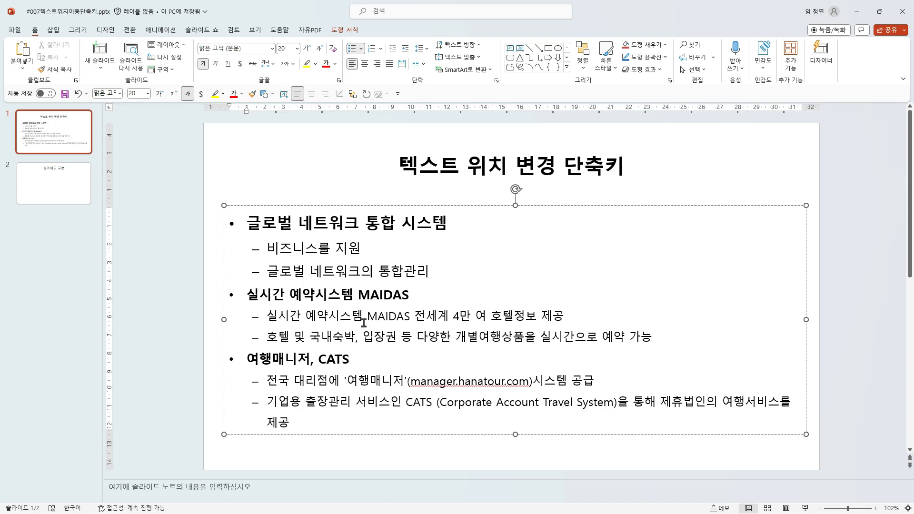
Step: Undo the pasting and deletion of the "글로벌 네트워크 통합 시스템" section, back to the original list order
drag(248, 212, 440, 281)
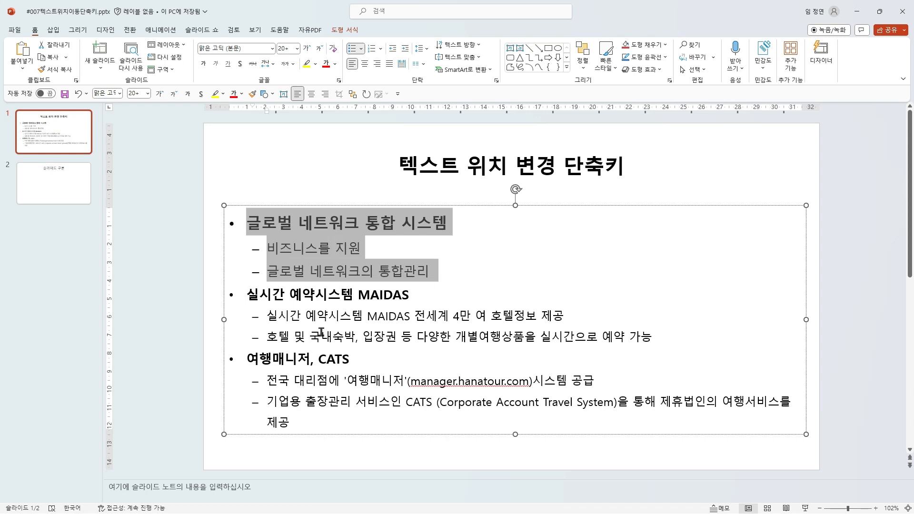
click(320, 316)
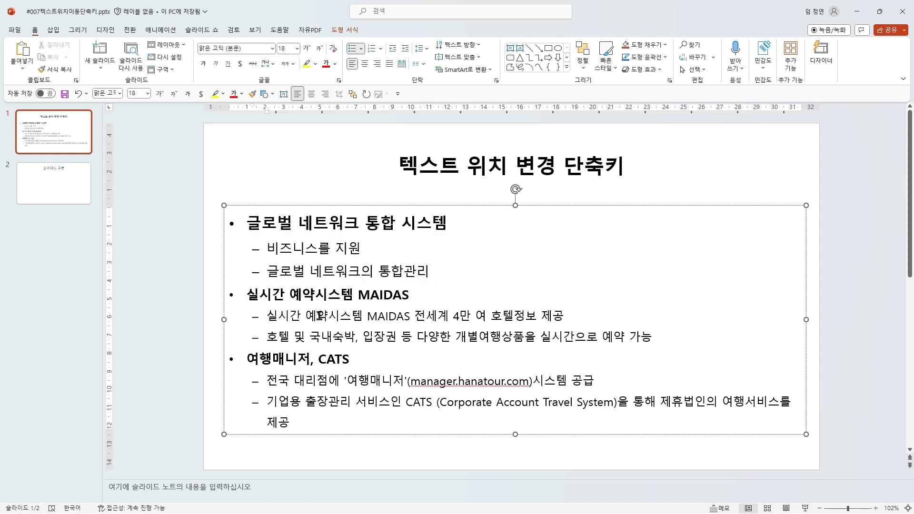
key(ctrl+z)
key(ctrl+z)
key(ctrl+z)
key(ctrl+z)
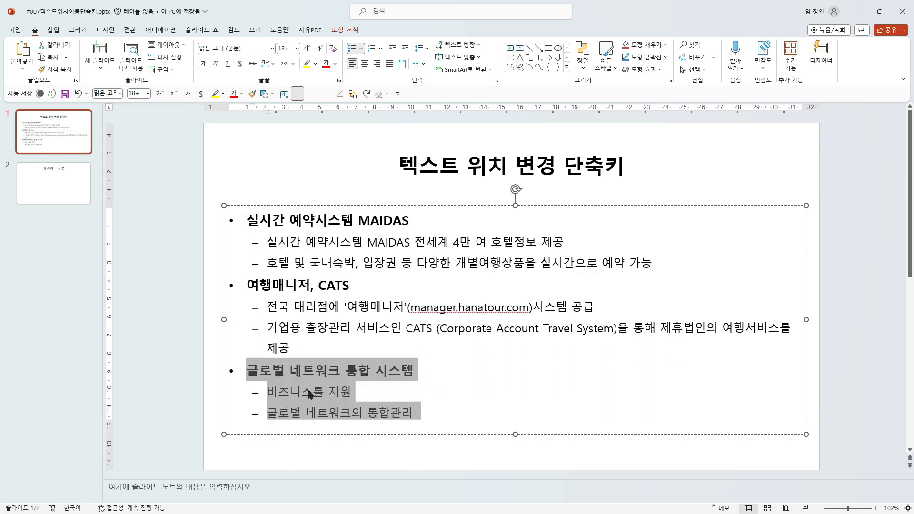
Step: Shift the "글로벌 네트워크 통합 시스템" section with its two sub-items up line by line to the start of the list
mouse_move(316, 404)
mouse_down()
mouse_move(267, 415)
mouse_move(305, 352)
mouse_move(316, 419)
mouse_move(237, 392)
mouse_move(223, 199)
mouse_move(224, 214)
mouse_up()
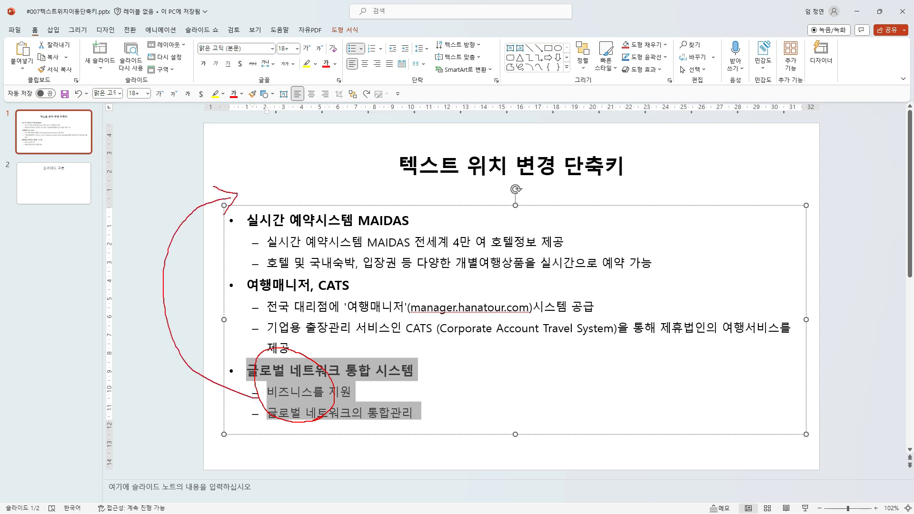
key(Escape)
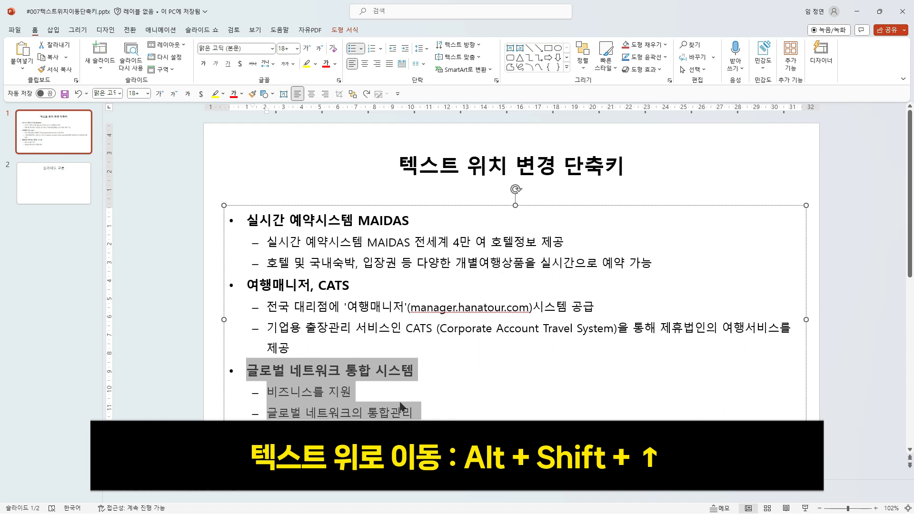
key(alt+shift+Up)
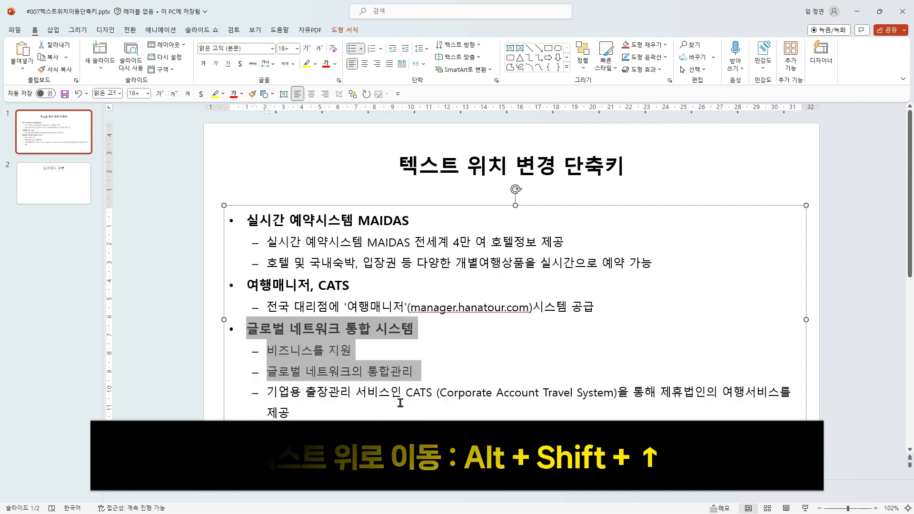
key(alt+shift+Up)
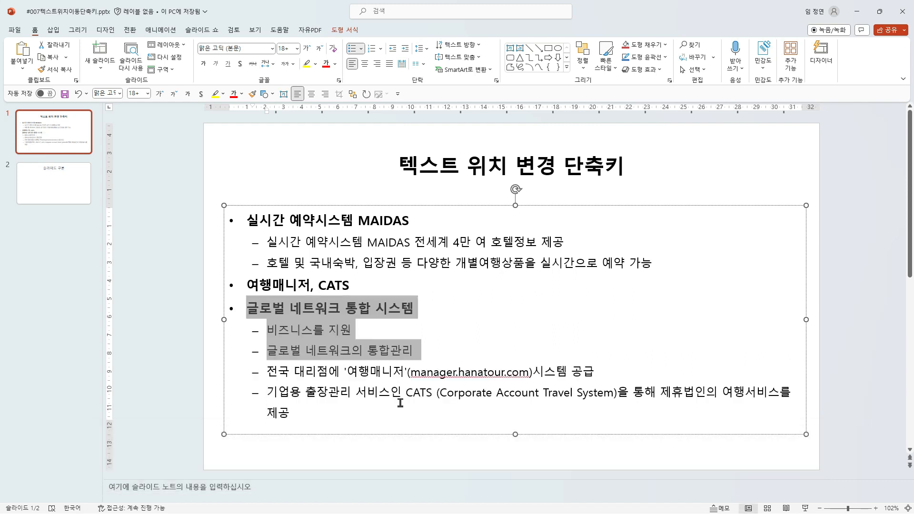
key(alt+shift+Up)
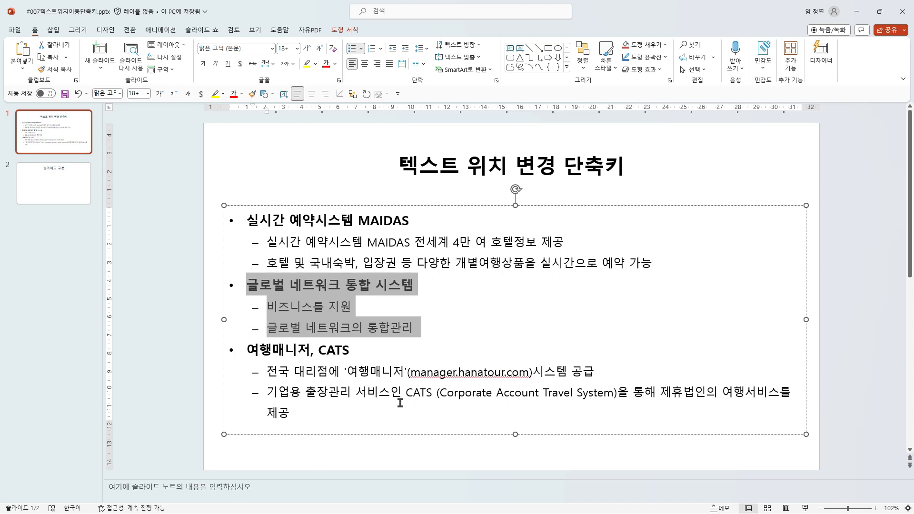
key(alt+shift+Up)
key(alt+shift+Up)
key(alt+shift+Up)
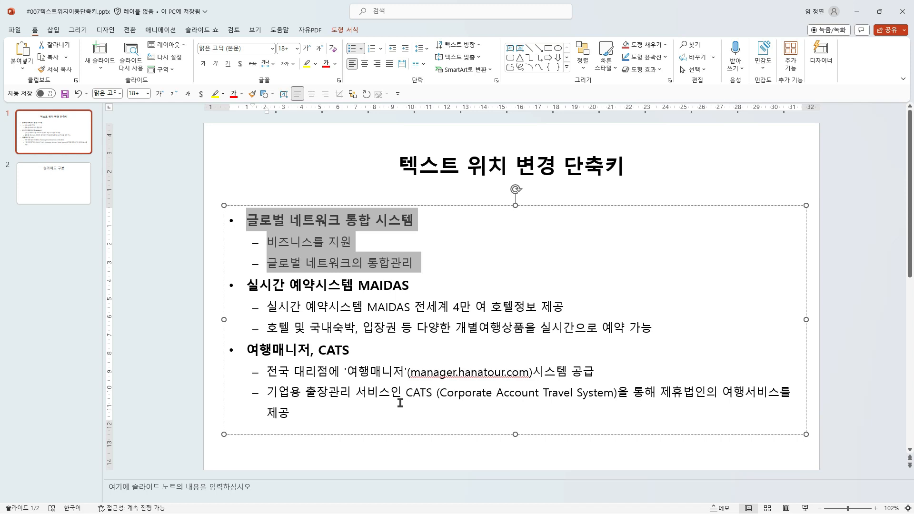
Step: Shift the selected "글로벌 네트워크 통합 시스템" section down line by line to the end of the list
key(alt+shift+Down)
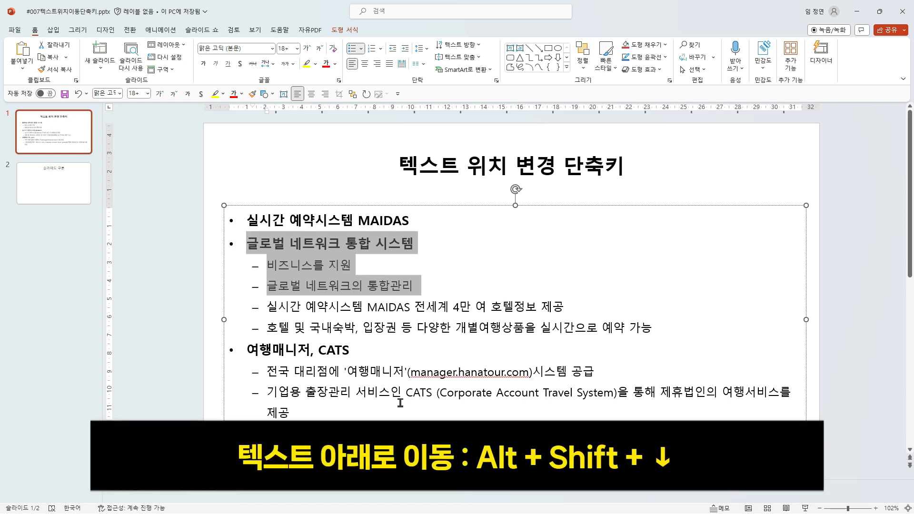
key(alt+shift+Down)
key(alt+shift+Down)
key(alt+shift+Down)
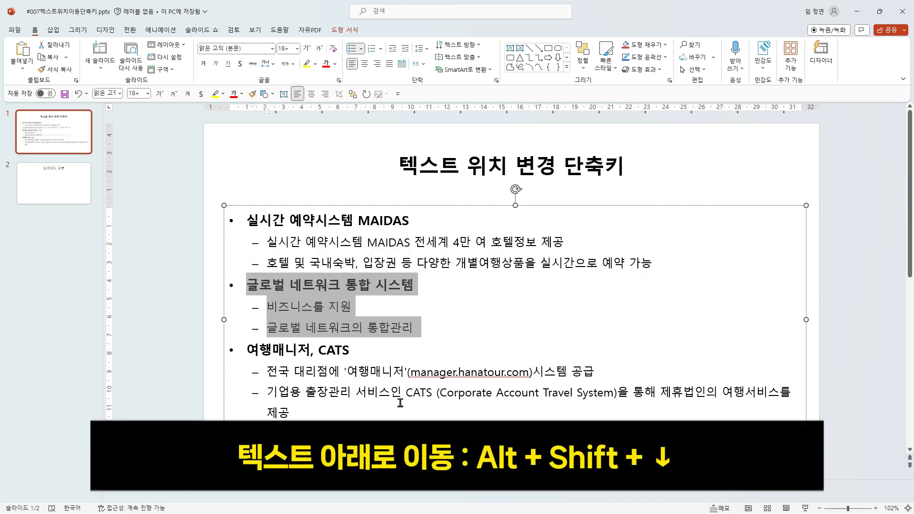
key(alt+shift+Down)
key(alt+shift+Down)
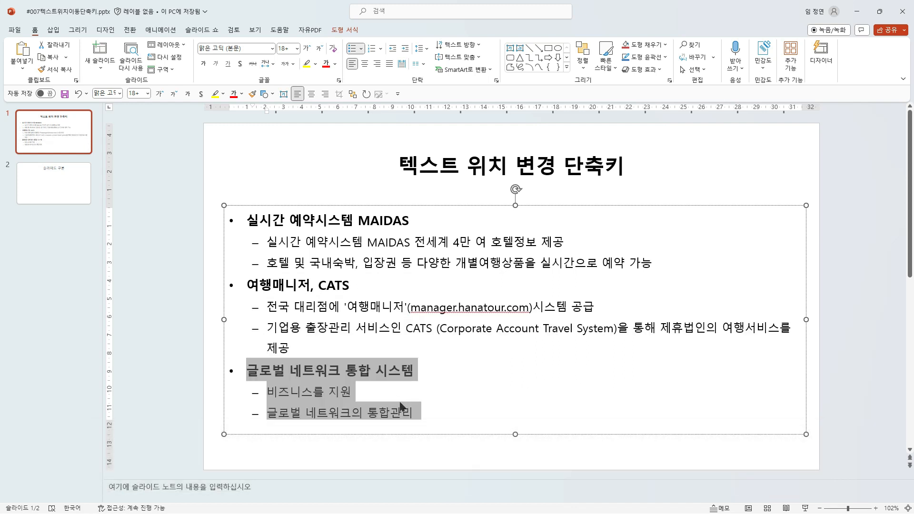
Step: Move the "글로벌 네트워크 통합 시스템" section up three lines, directly above the "여행매니저, CATS" heading
key(alt+shift+Up)
key(alt+shift+Up)
key(alt+shift+Up)
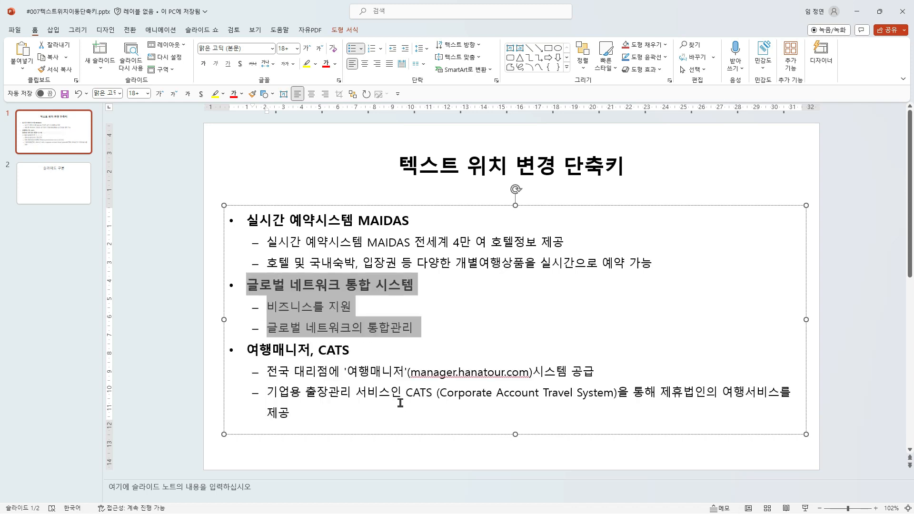
Step: Move the selected section above "실시간 예약시스템 MAIDAS" and return it to its place before "여행매니저, CATS"
key(alt+shift+Up)
key(alt+shift+Up)
key(alt+shift+Up)
key(alt+shift+Down)
key(alt+shift+Down)
key(alt+shift+Down)
Step: Demote the "글로벌 네트워크의 통합관리" sub-item by one outline level and promote it back
click(268, 327)
drag(269, 327, 419, 328)
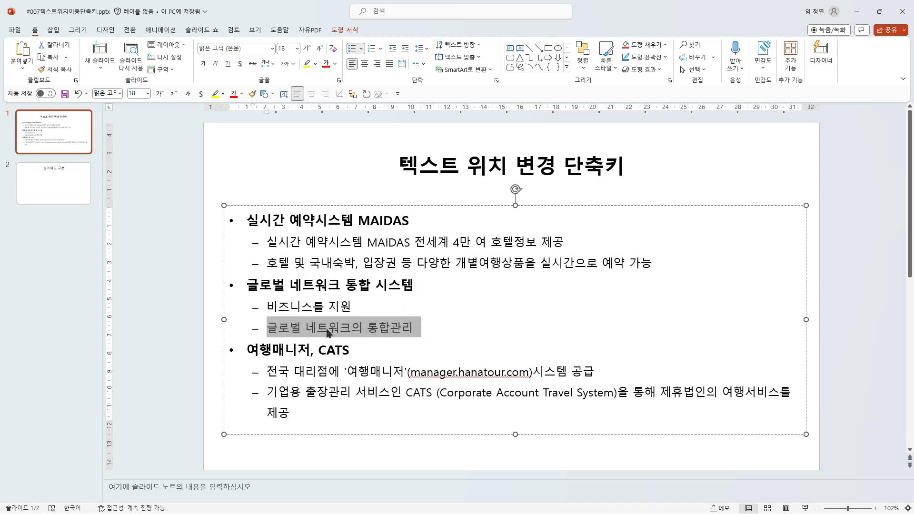
drag(264, 306, 361, 303)
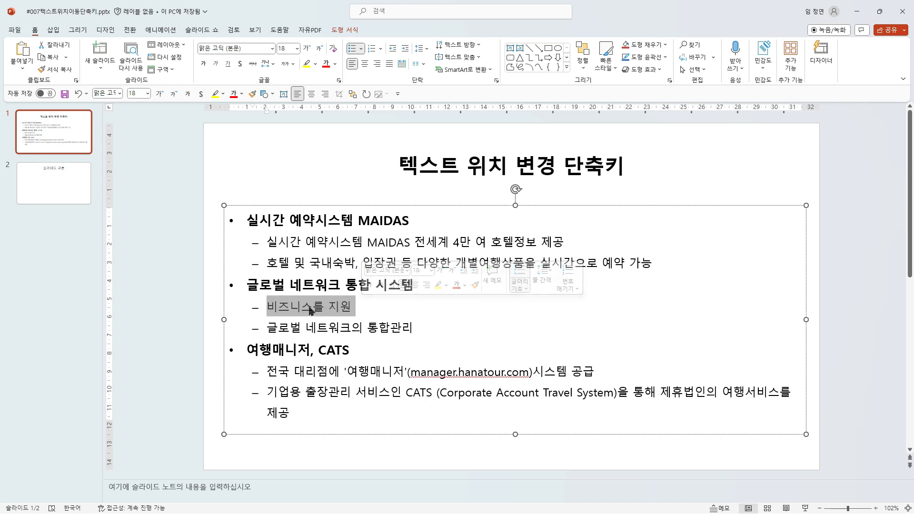
drag(274, 329, 402, 329)
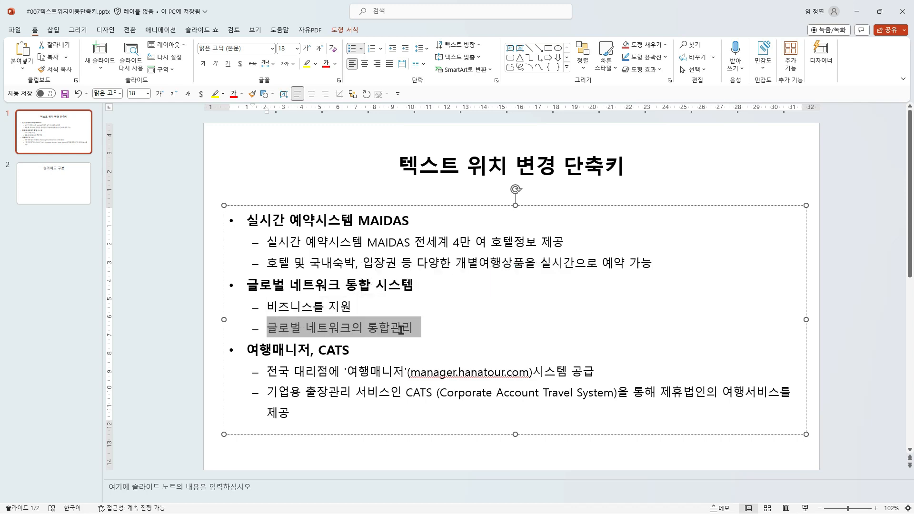
drag(291, 307, 323, 310)
drag(268, 328, 413, 329)
key(alt+shift+Right)
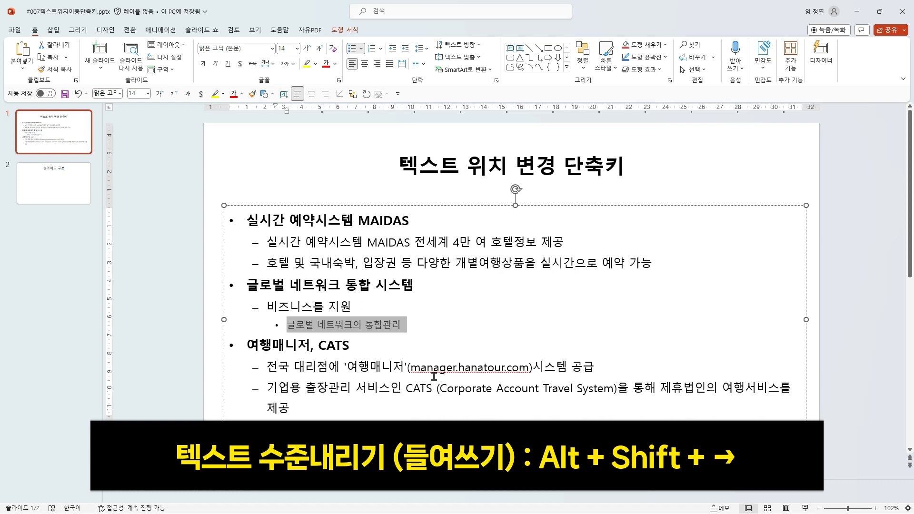
key(alt+shift+Left)
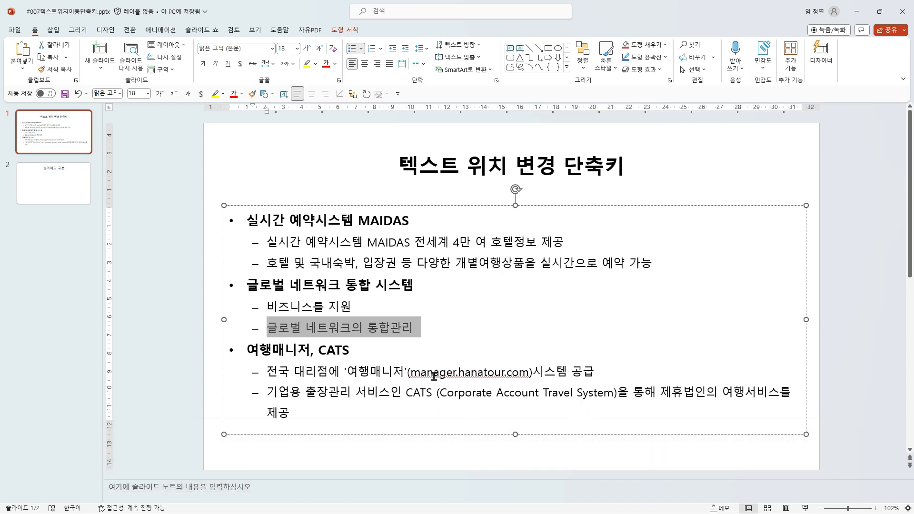
Step: Move the "글로벌 네트워크의 통합관리" line above "비즈니스를 지원" and back, and demote and re-promote it one level
key(alt+shift+Up)
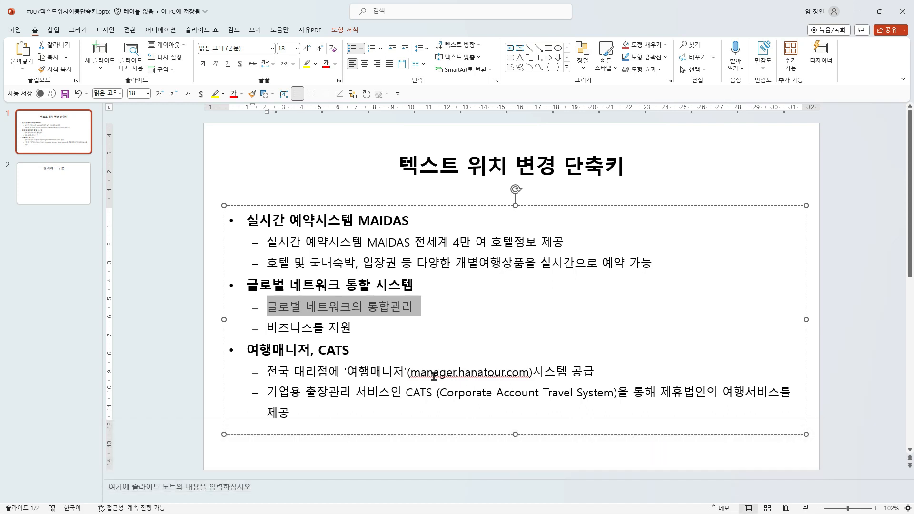
key(alt+shift+Down)
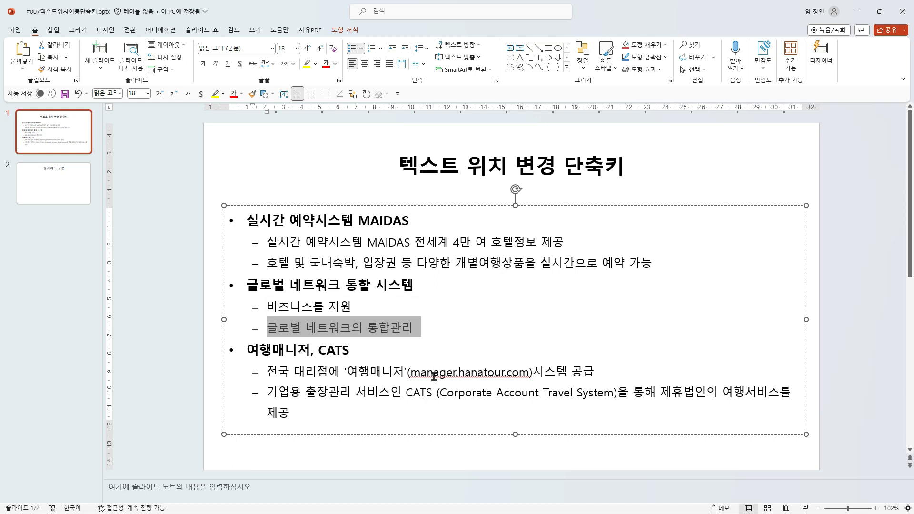
key(alt+shift+Right)
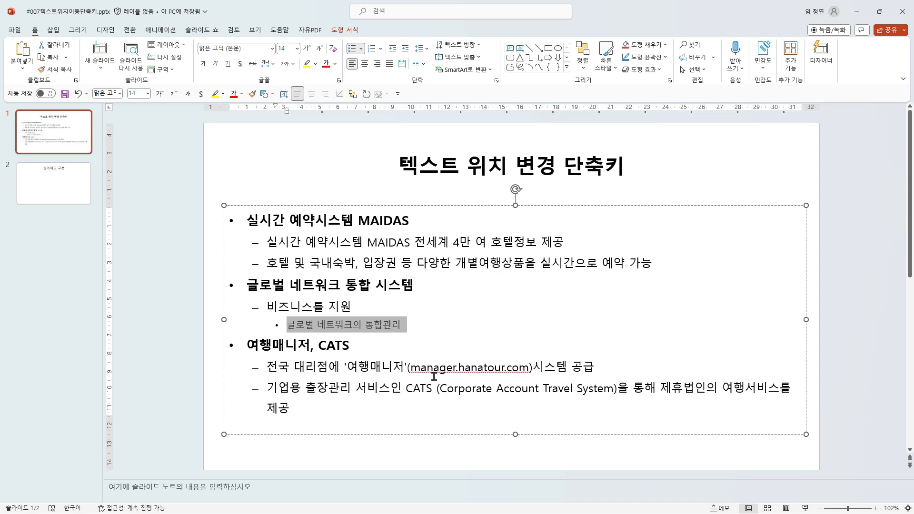
key(alt+shift+Left)
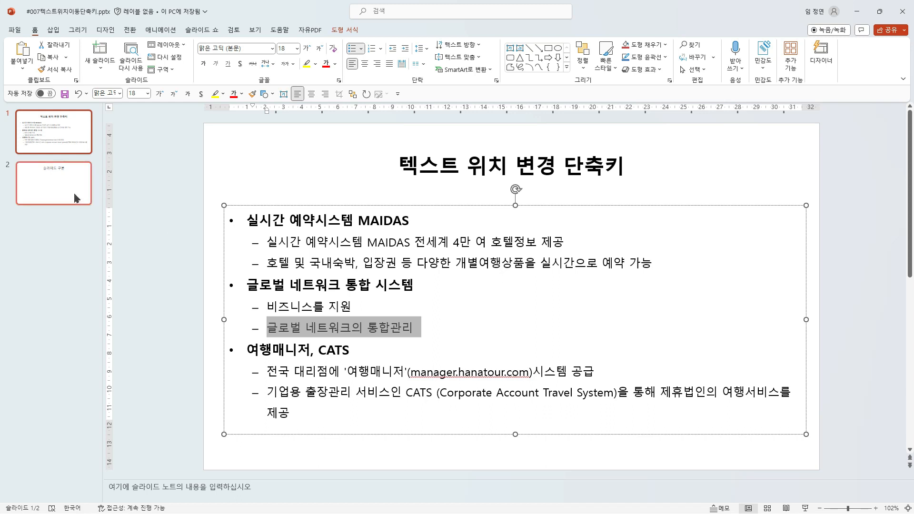
Step: View slide 2, "슬라이드 구분", and return to slide 1
click(56, 183)
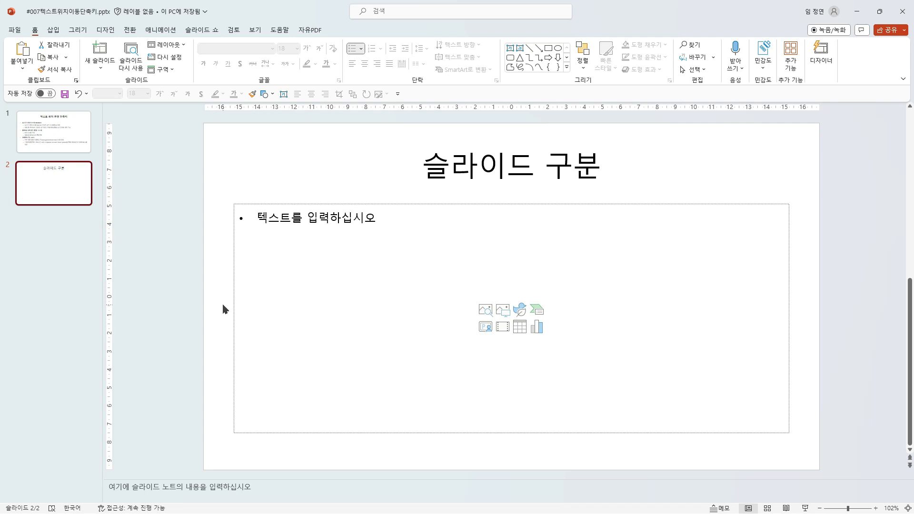
click(79, 125)
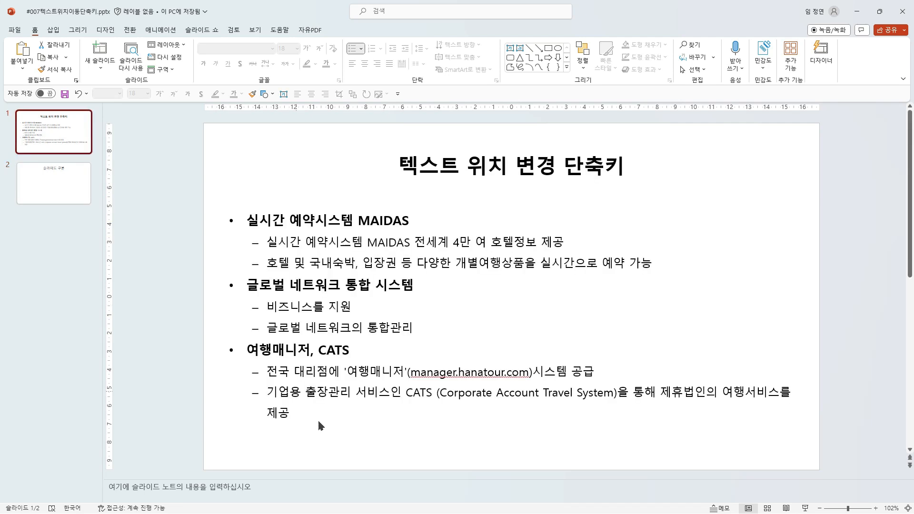
Step: Compare the "여행매니저, CATS" section on slide 1 with the empty body placeholder of slide 2, "슬라이드 구분"
click(68, 193)
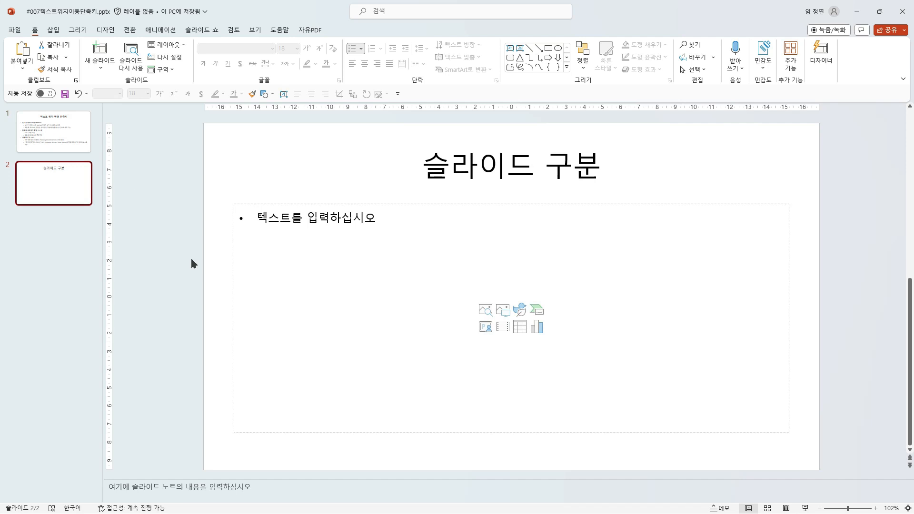
click(28, 132)
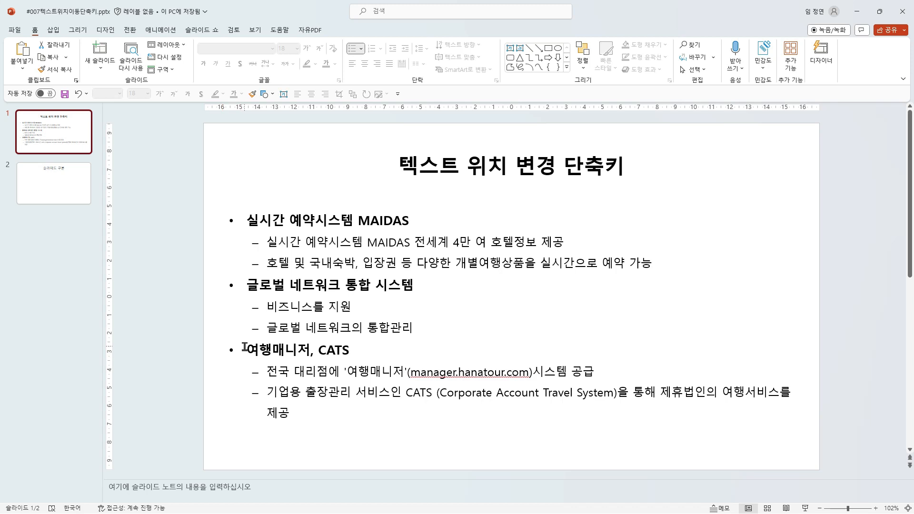
drag(245, 349, 324, 422)
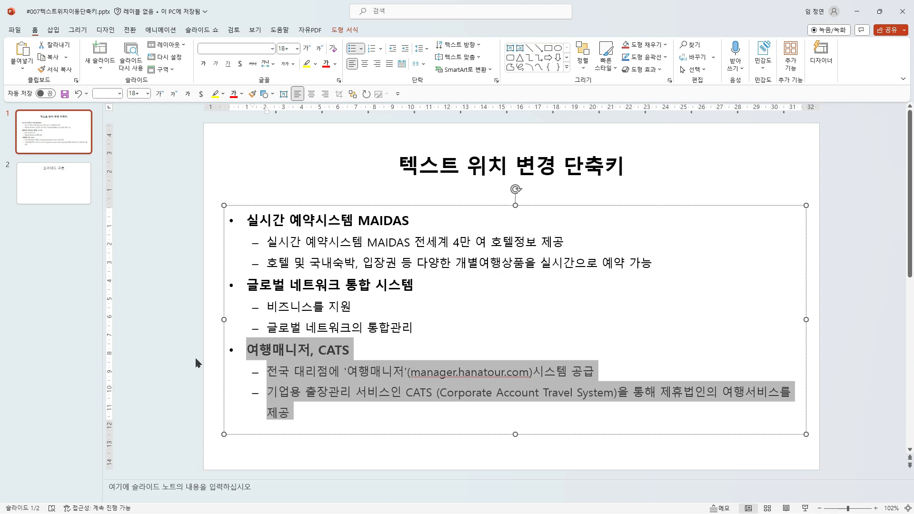
click(52, 181)
click(317, 225)
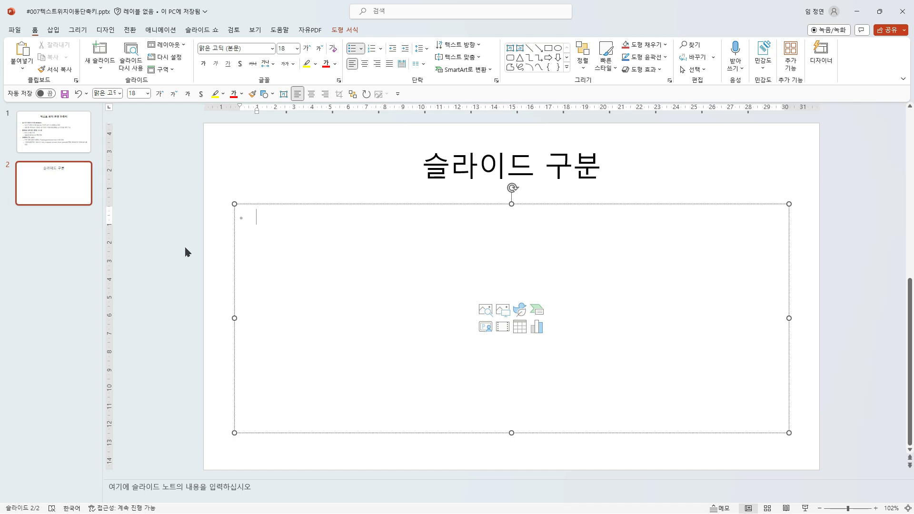
drag(54, 129, 68, 191)
click(66, 187)
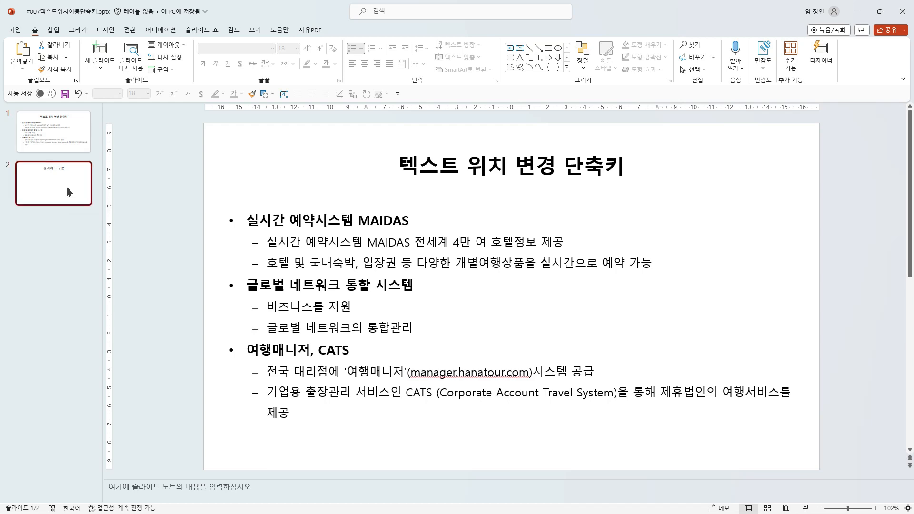
click(61, 145)
click(62, 180)
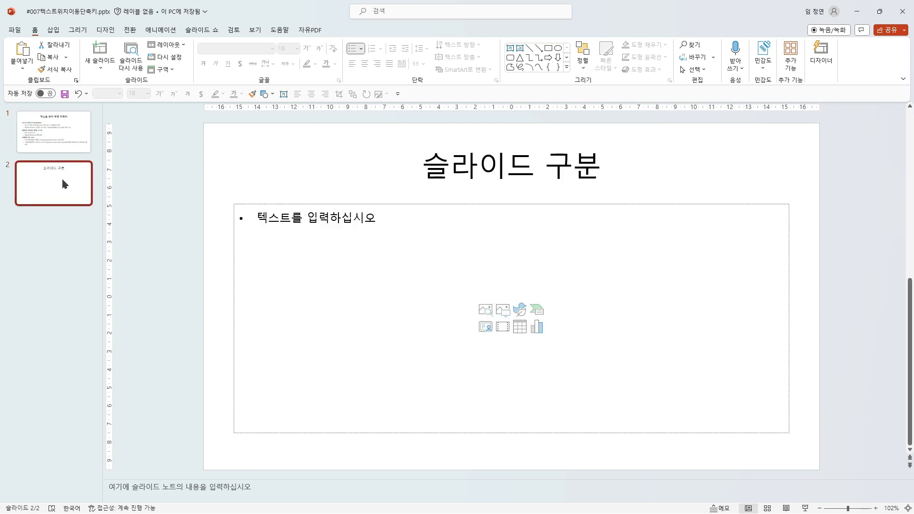
key(Up)
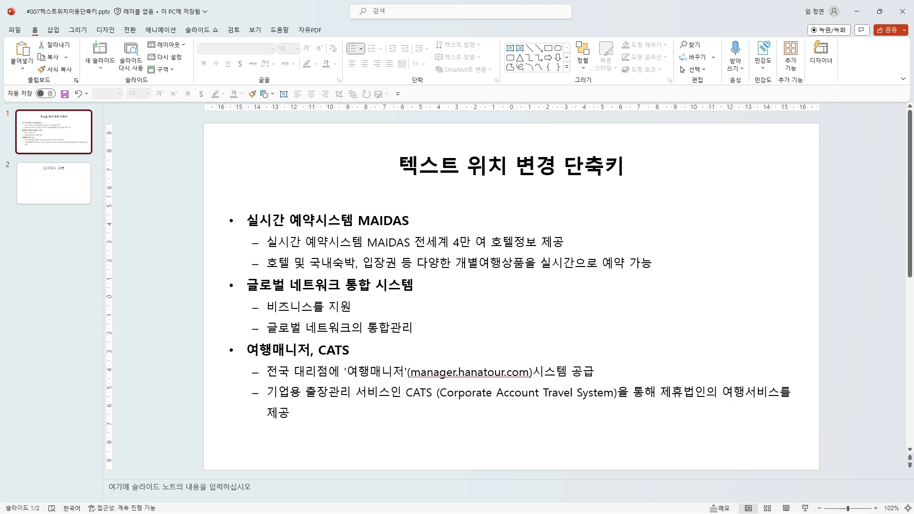
mouse_move(1, 98)
mouse_down()
mouse_move(93, 219)
mouse_move(109, 268)
mouse_up()
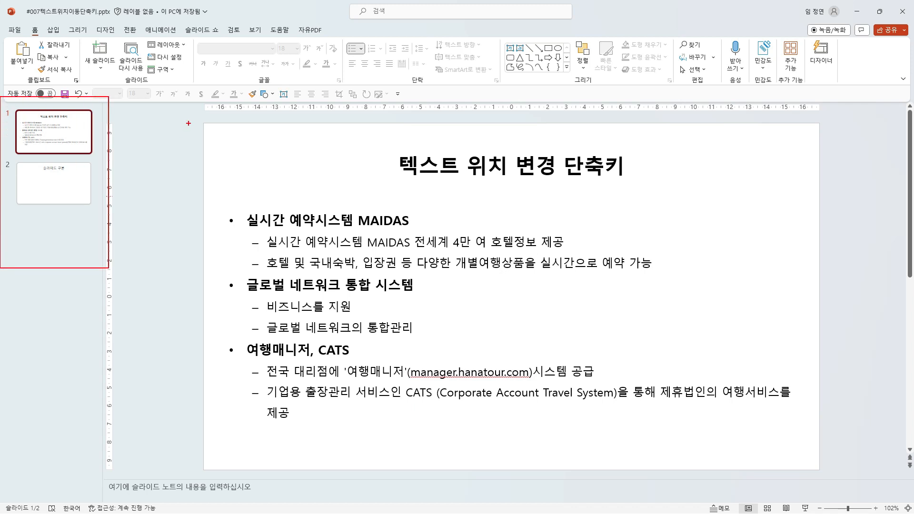
mouse_move(190, 99)
mouse_down()
mouse_move(210, 134)
mouse_move(631, 418)
mouse_move(848, 488)
mouse_up()
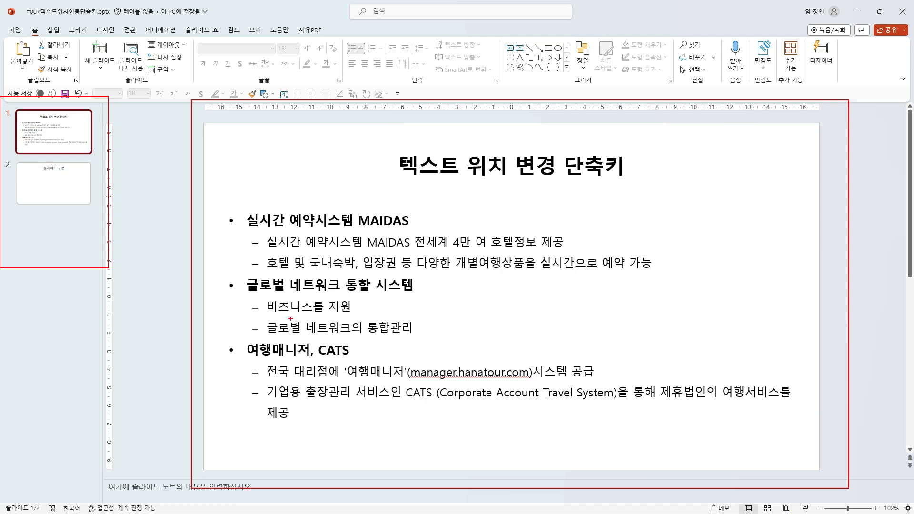
key(Escape)
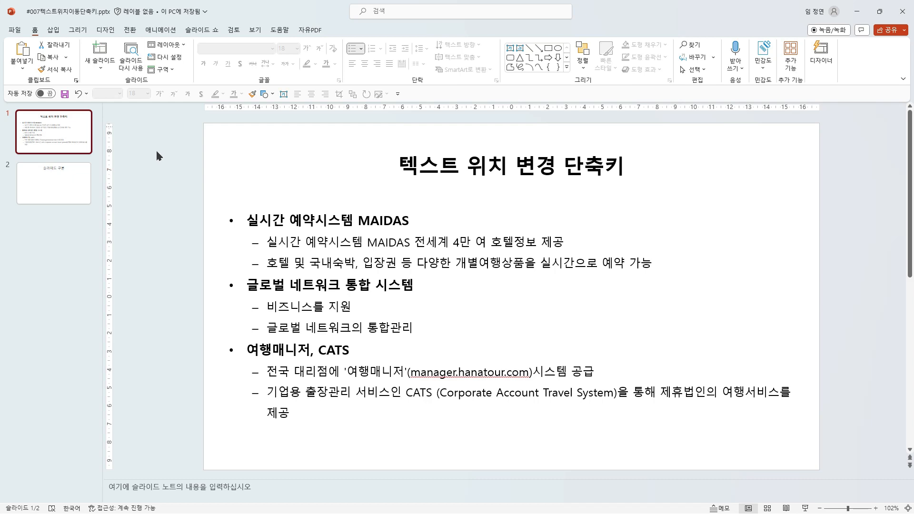
Step: Switch the presentation from Normal view to Outline view
click(254, 30)
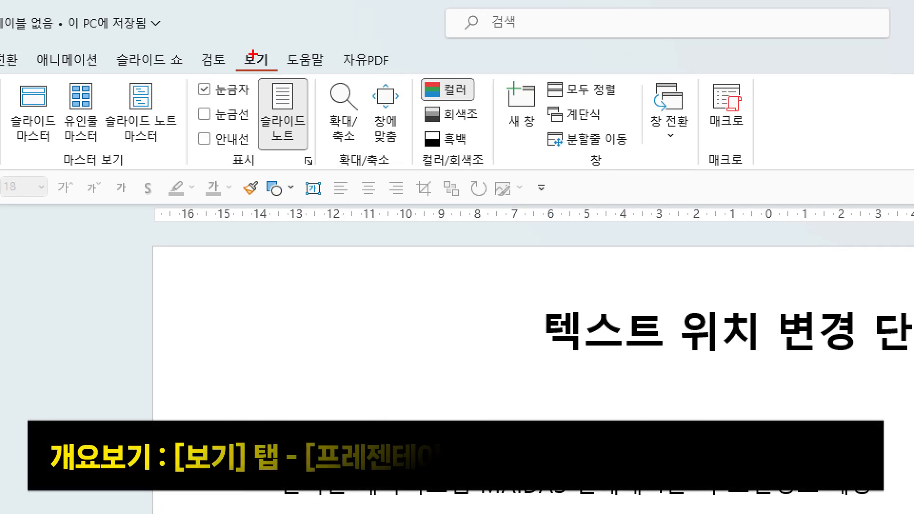
drag(245, 20, 269, 39)
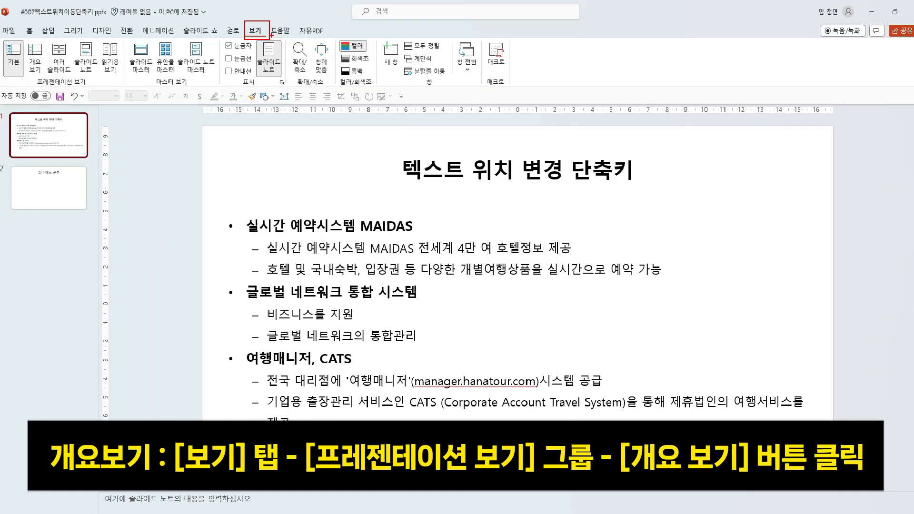
key(Escape)
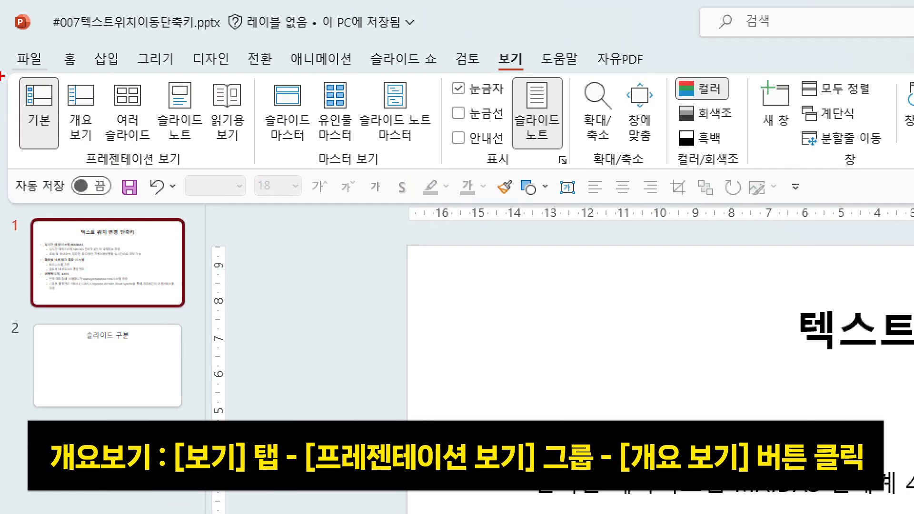
mouse_move(2, 48)
mouse_down()
mouse_move(131, 129)
mouse_move(192, 128)
mouse_up()
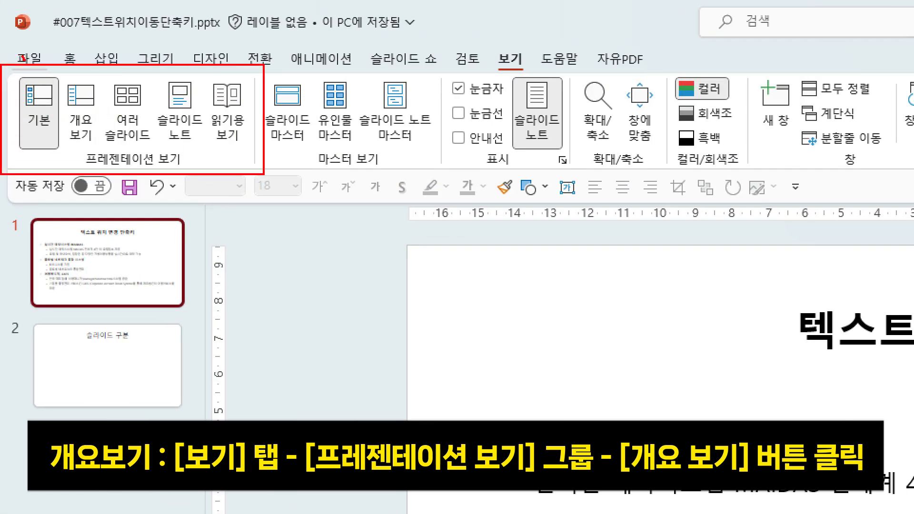
drag(27, 56, 44, 49)
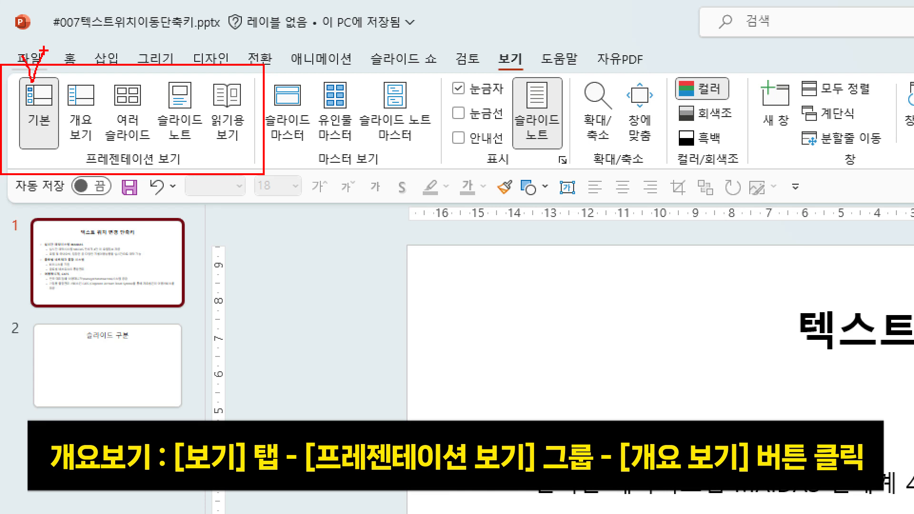
drag(64, 74, 107, 153)
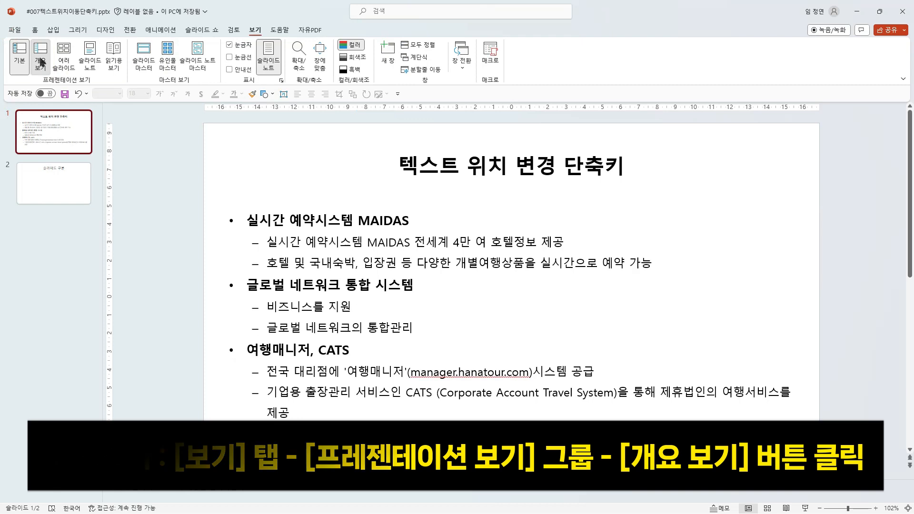
click(65, 100)
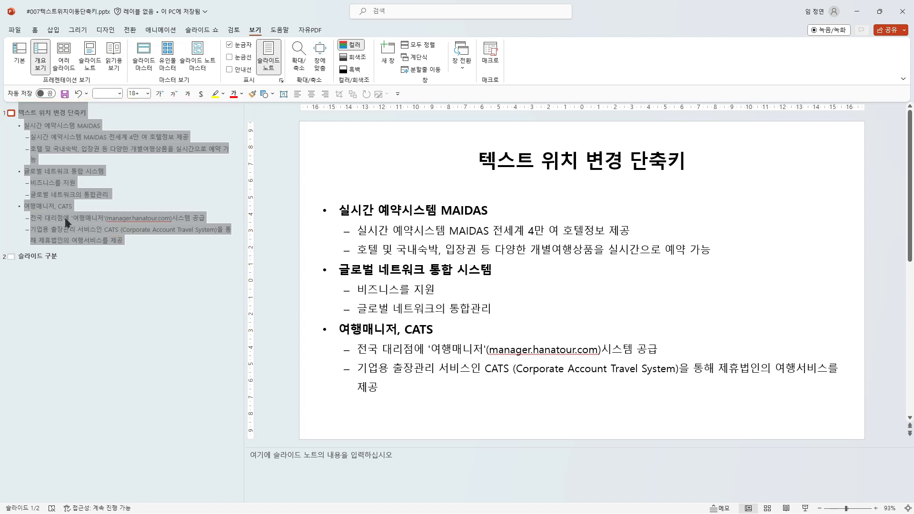
Step: In the outline, move the "여행매니저, CATS" section with its sub-items under slide 2, "슬라이드 구분", back to slide 1, and under slide 2 again
click(68, 271)
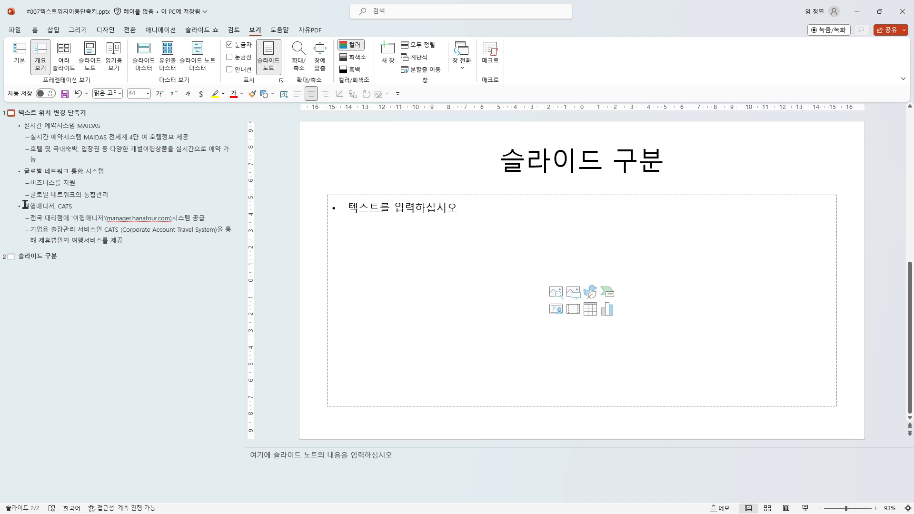
drag(24, 204, 133, 241)
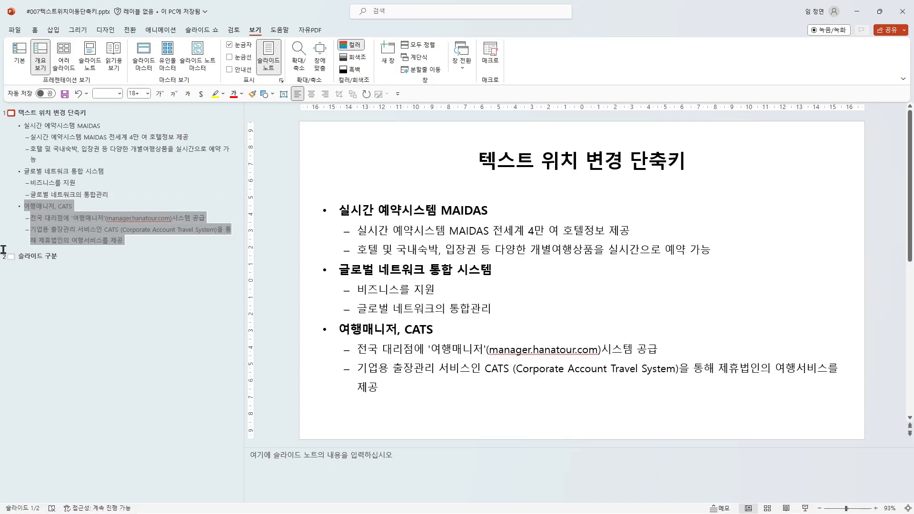
key(alt+shift+Down)
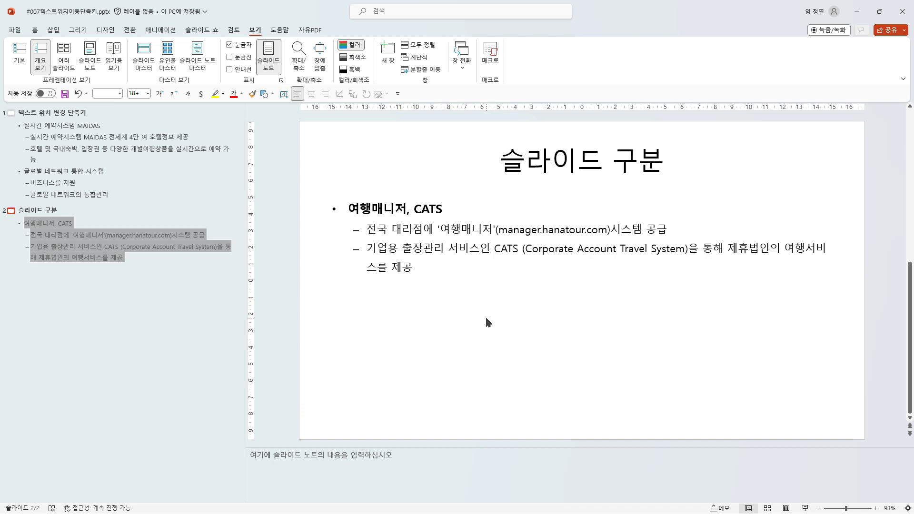
key(alt+shift+Up)
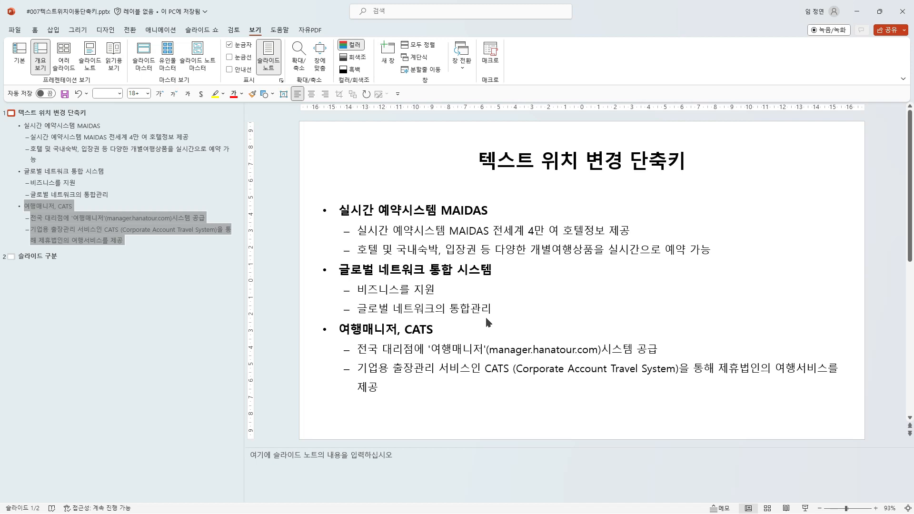
key(alt+shift+Down)
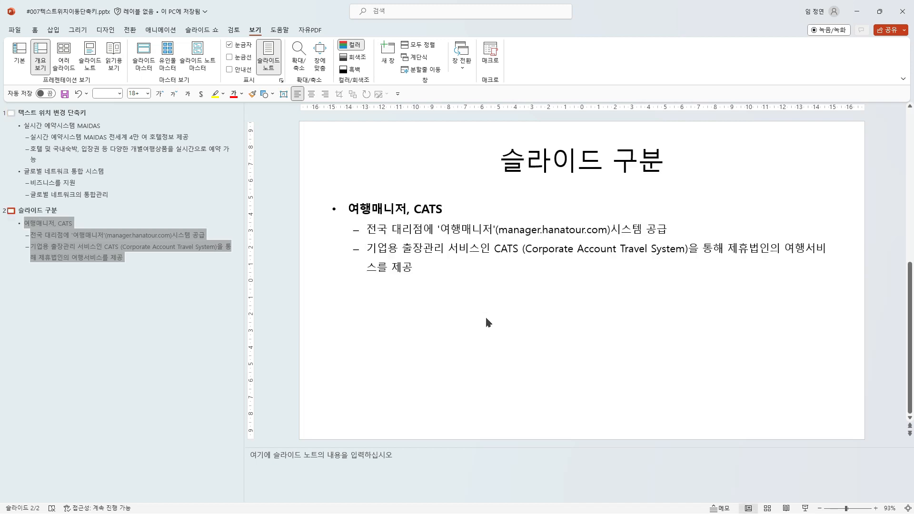
click(269, 240)
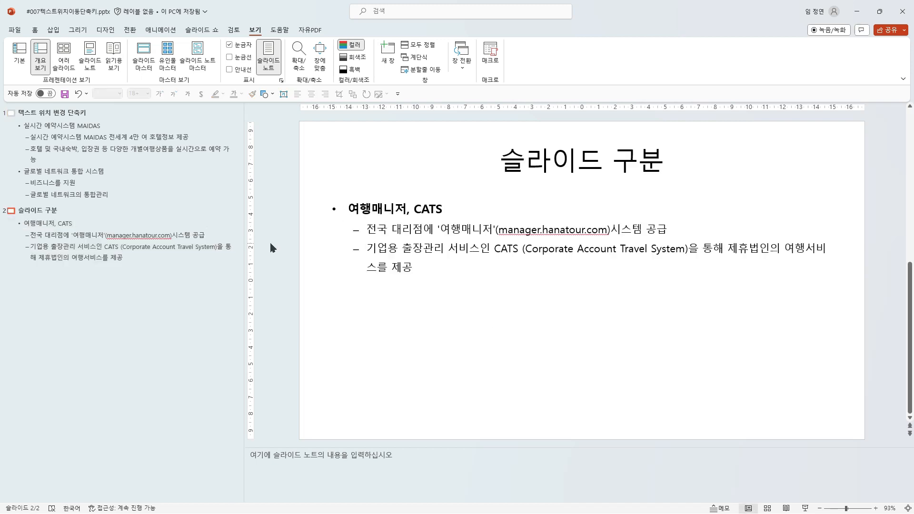